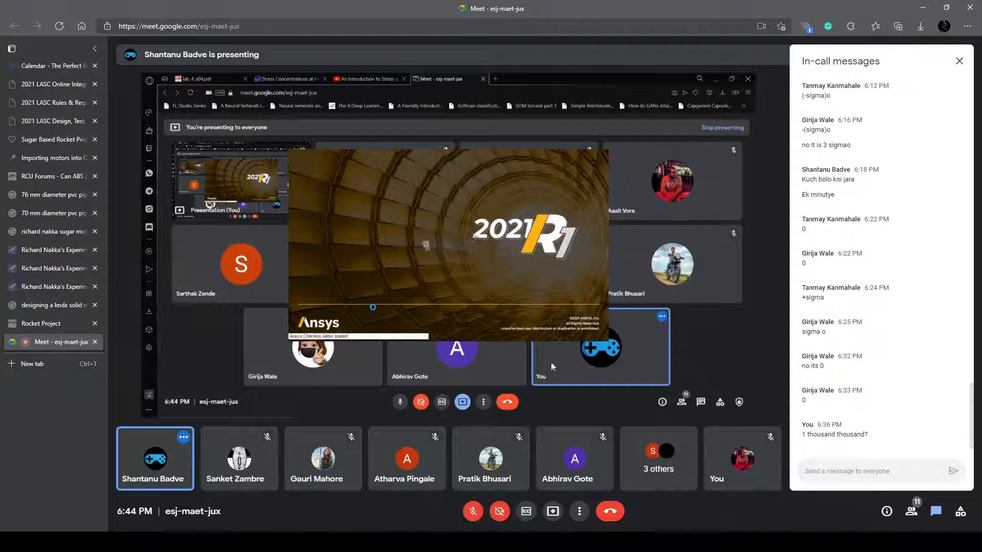
Close the in-call messages and show the meeting presentation in full screen
{"action": "left_click", "coordinate": [934, 511]}
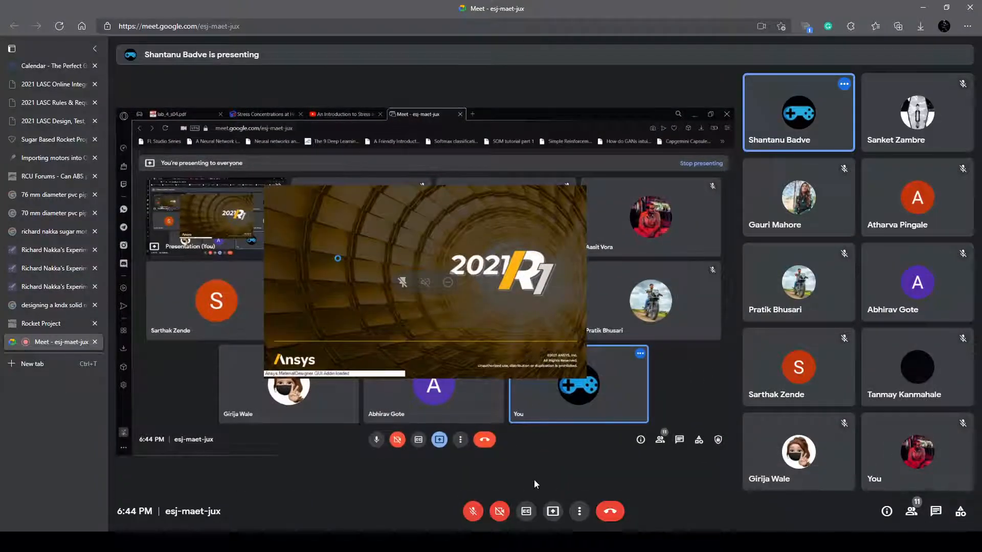
{"action": "key", "text": "F11"}
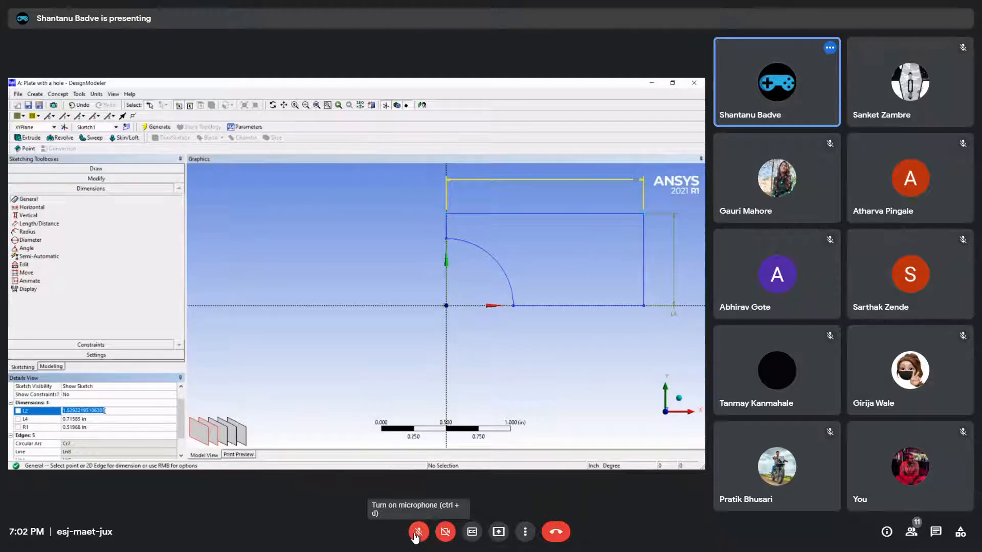
Set the horizontal length dimension of the plate sketch to 5 in
{"action": "type", "text": "5"}
{"action": "key", "text": "Return"}
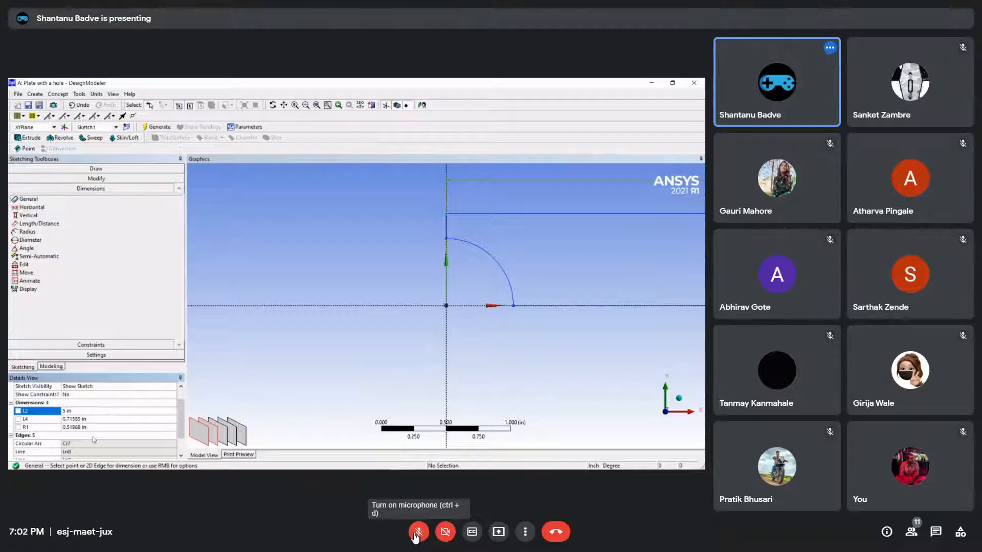
{"action": "scroll", "coordinate": [472, 297], "scroll_direction": "down", "scroll_amount": 6}
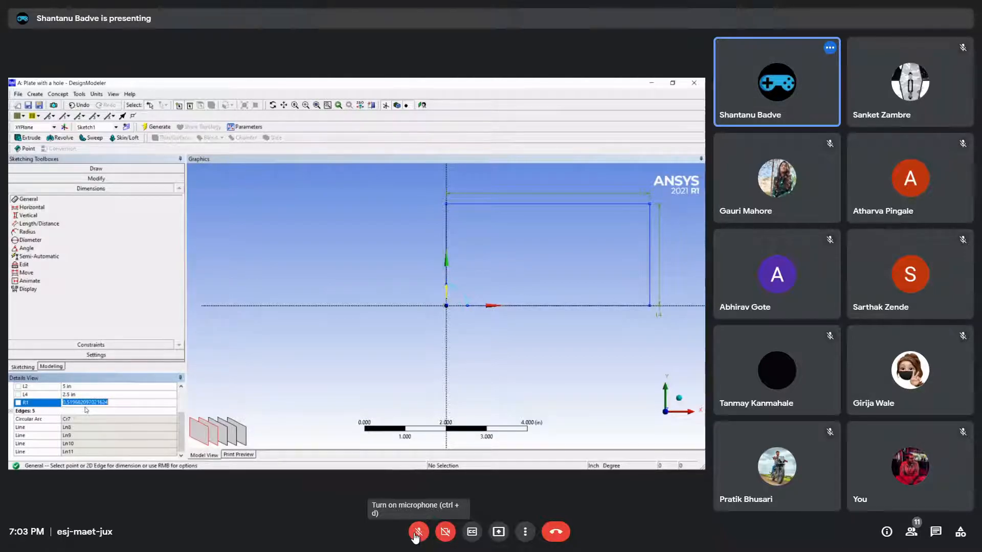
Set the radius of the quarter-circle hole arc in the plate sketch to 0.25 in
{"action": "key", "text": "BackSpace"}
{"action": "type", "text": "0.25"}
{"action": "key", "text": "Return"}
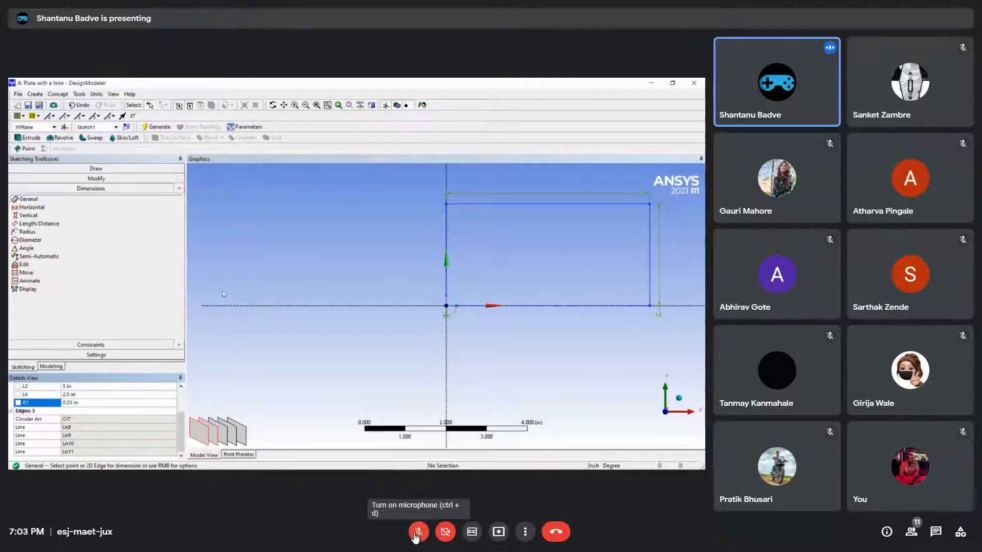
{"action": "middle_click_drag", "start_coordinate": [556, 240], "coordinate": [482, 264], "text": "ctrl"}
{"action": "scroll", "coordinate": [481, 264], "scroll_direction": "up", "scroll_amount": 3}
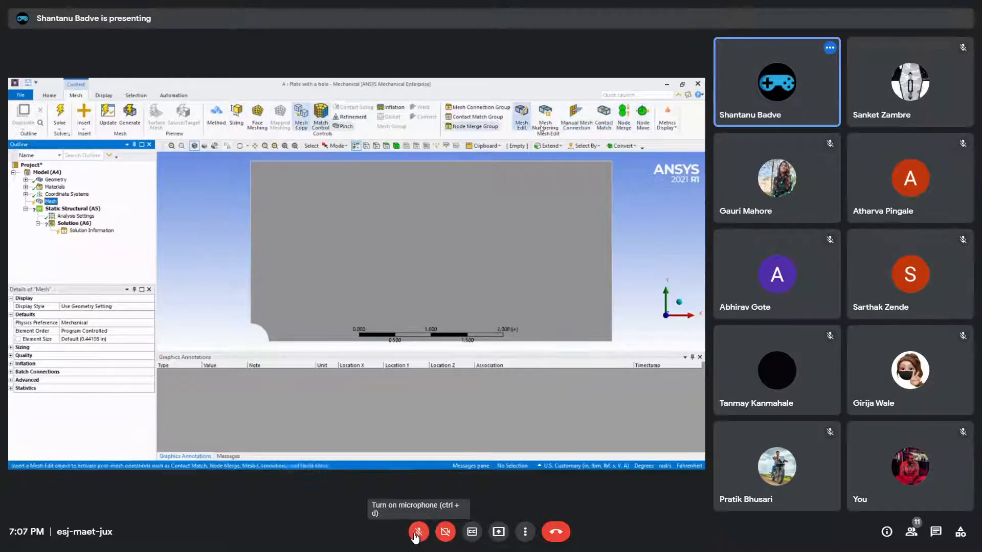
Insert a Sizing control for the mesh of the plate
{"action": "left_click", "coordinate": [237, 122]}
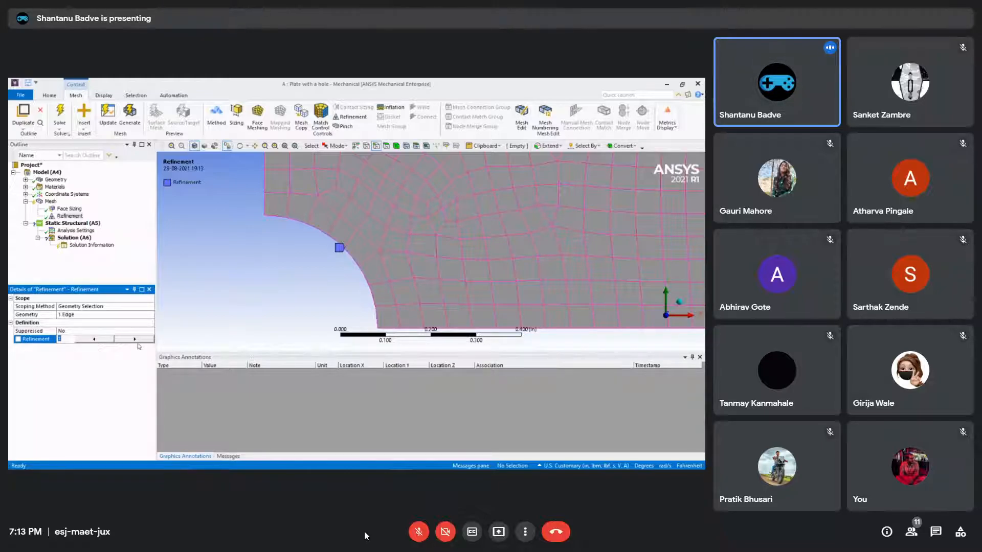
Set the refinement level on the hole's curved edge to 3 and update the mesh
{"action": "left_click", "coordinate": [88, 355]}
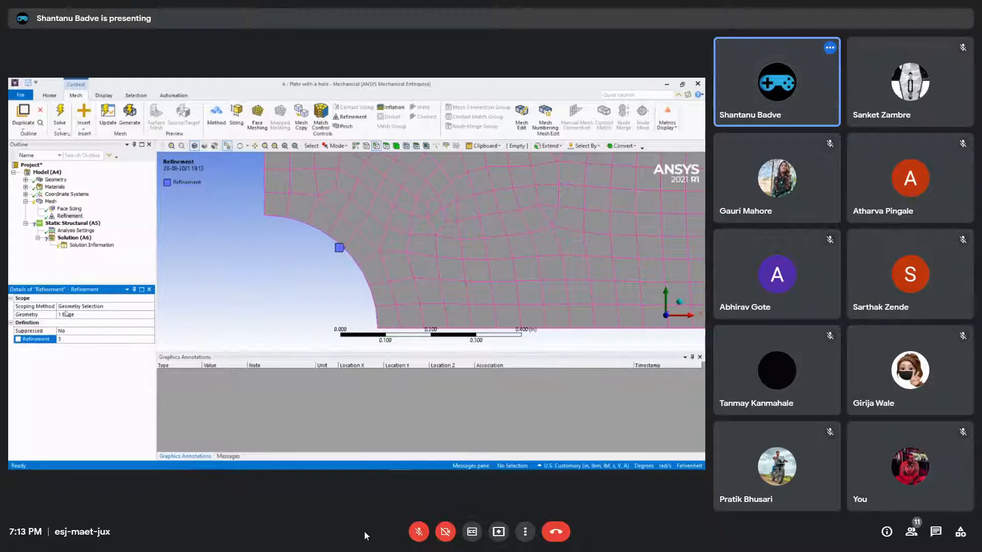
{"action": "left_click", "coordinate": [50, 202]}
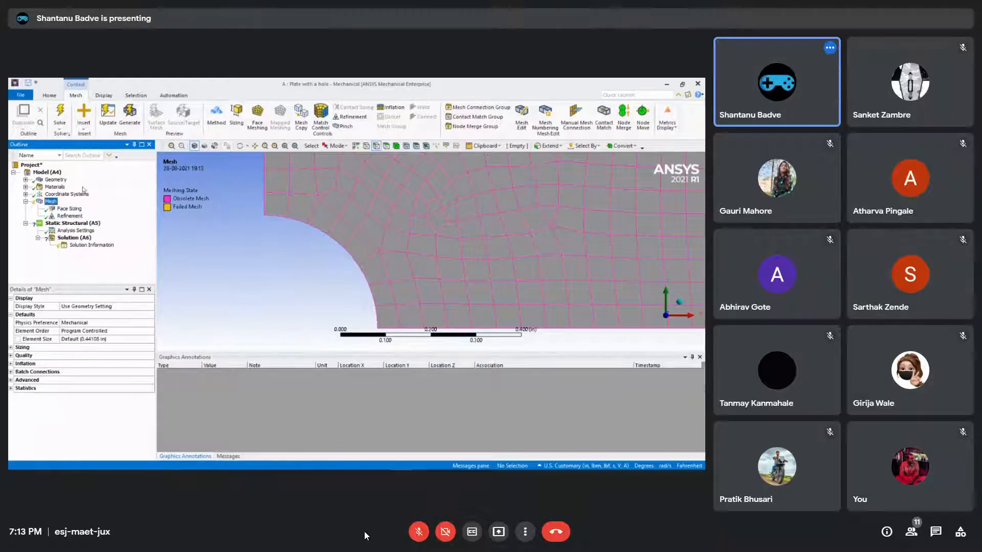
{"action": "left_click", "coordinate": [109, 121]}
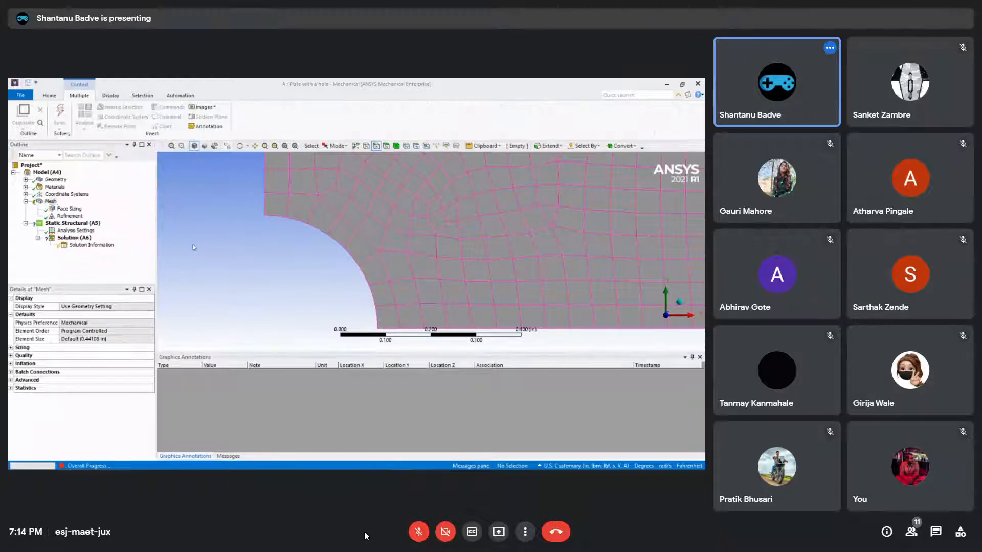
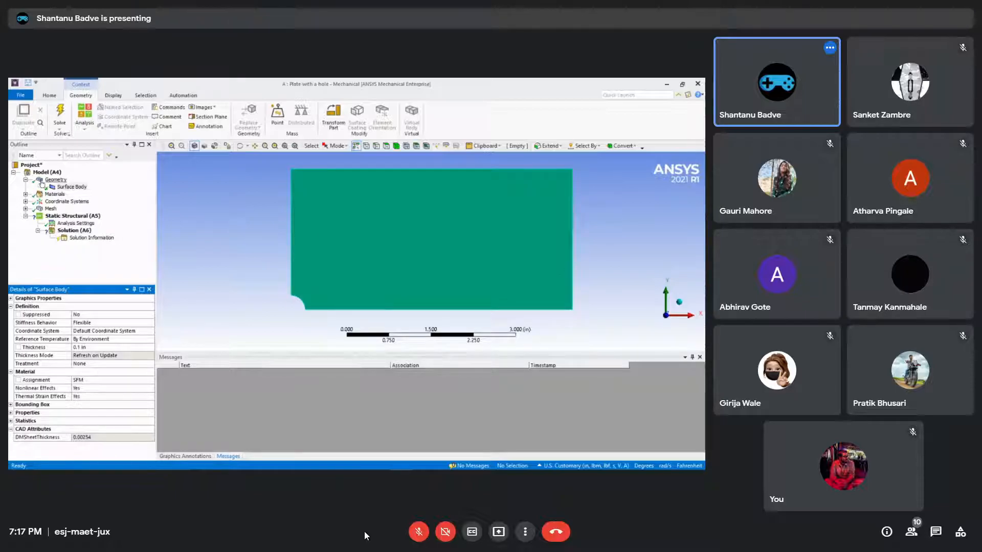
Insert a Pressure load in the Static Structural analysis of the plate
{"action": "left_click", "coordinate": [70, 216]}
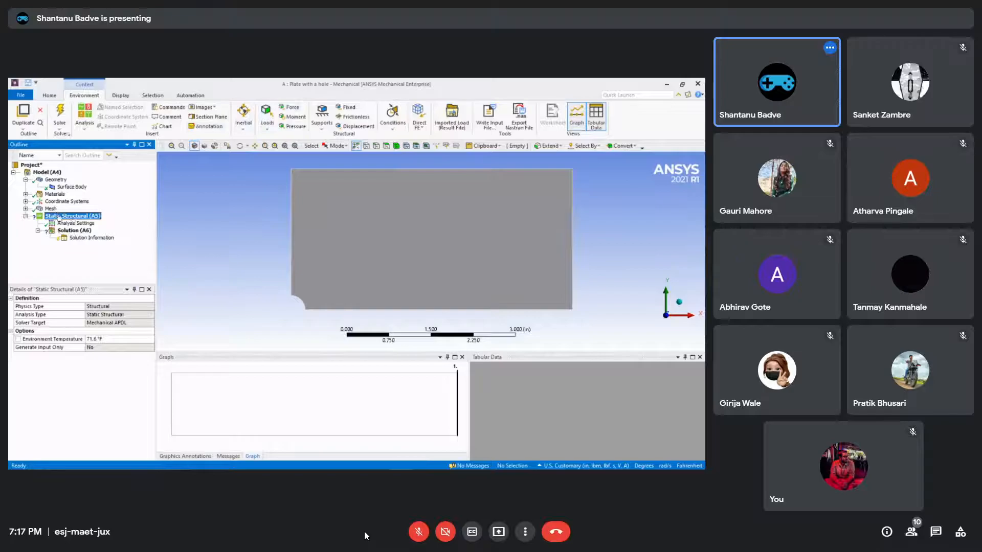
{"action": "left_click", "coordinate": [295, 127]}
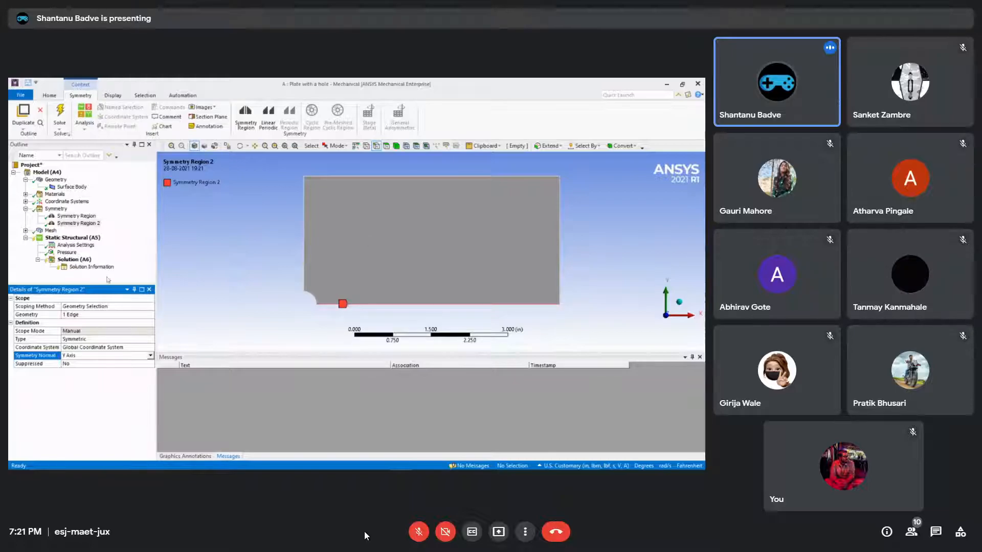
{"action": "left_click", "coordinate": [108, 279]}
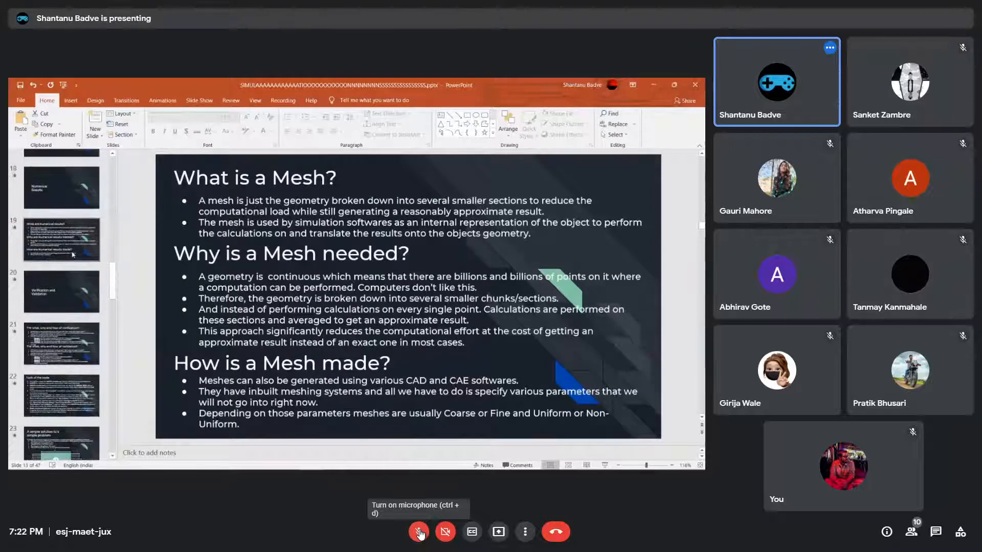
Unmute the microphone in the Google Meet call and mute it again
{"action": "left_click", "coordinate": [419, 534]}
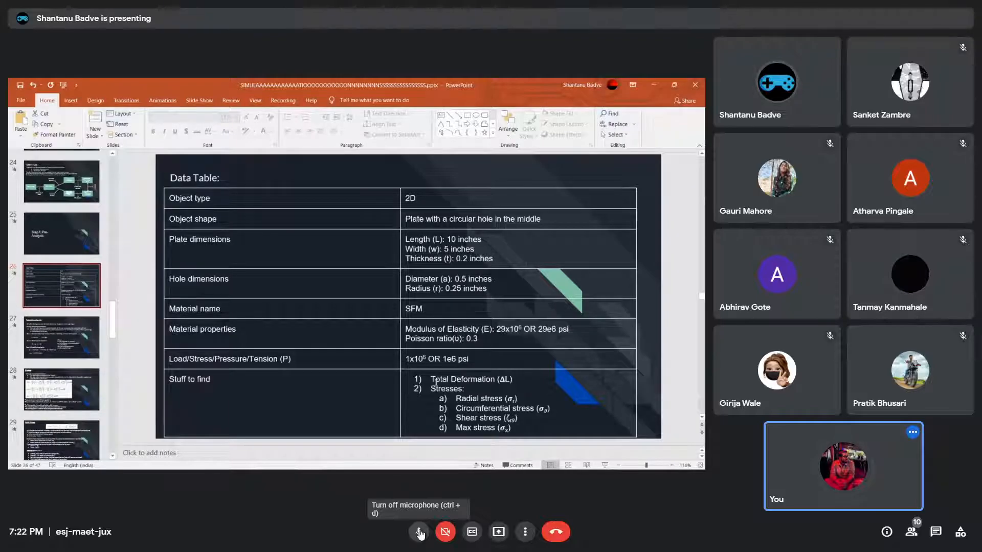
{"action": "left_click", "coordinate": [419, 533]}
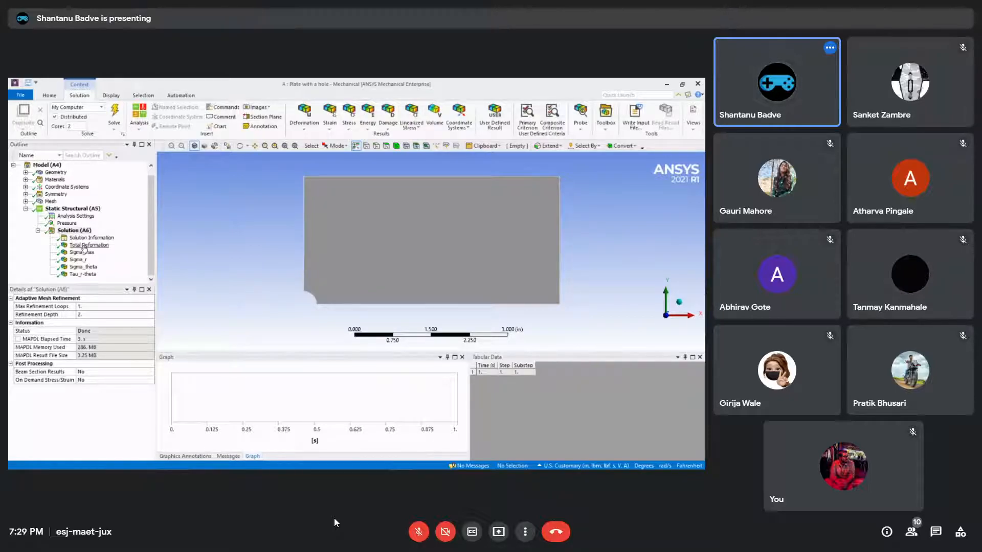
Send the message "colorssss" in the meeting's in-call chat and close the chat
{"action": "left_click", "coordinate": [935, 533]}
{"action": "type", "text": "colorssss"}
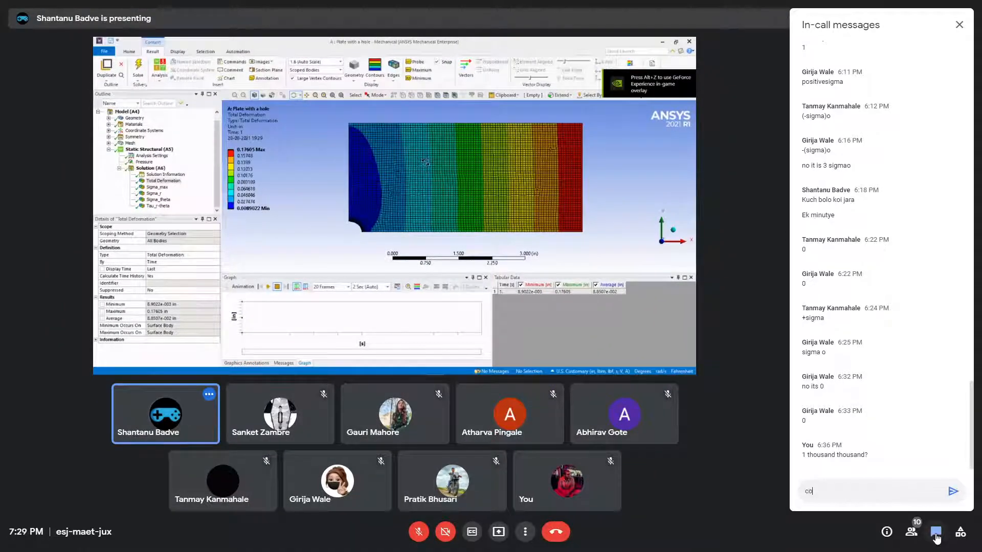
{"action": "key", "text": "Return"}
{"action": "left_click", "coordinate": [959, 26]}
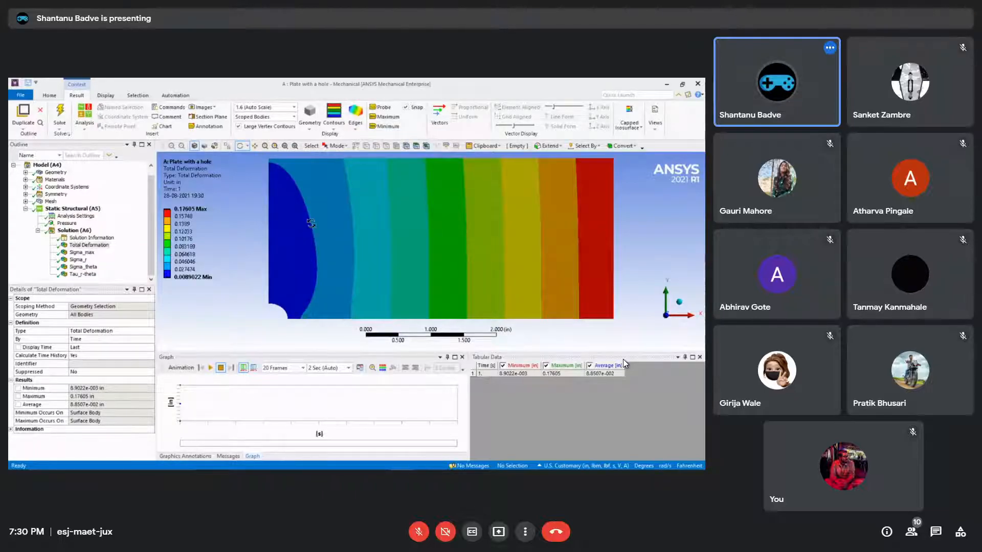
{"action": "left_click_drag", "start_coordinate": [558, 259], "coordinate": [475, 263]}
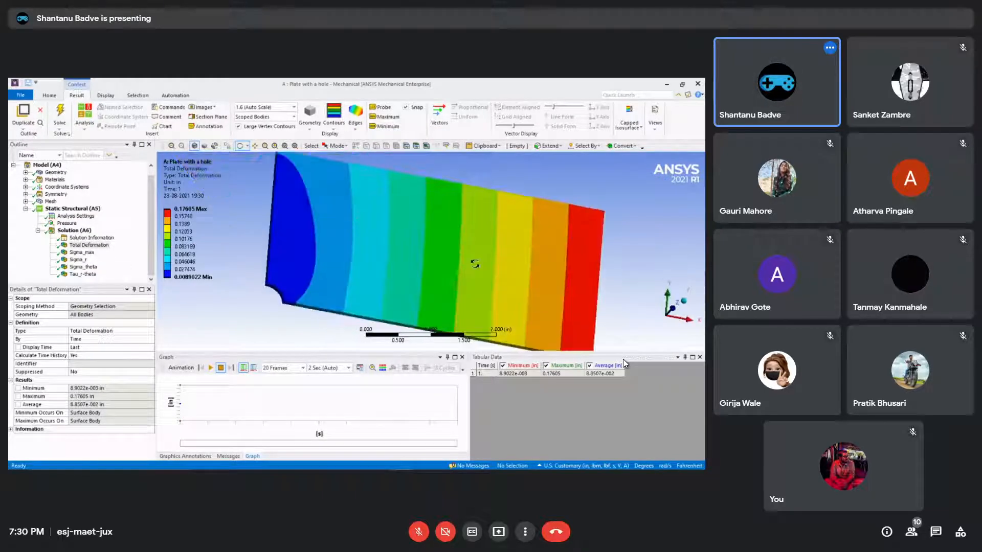
{"action": "left_click", "coordinate": [677, 310]}
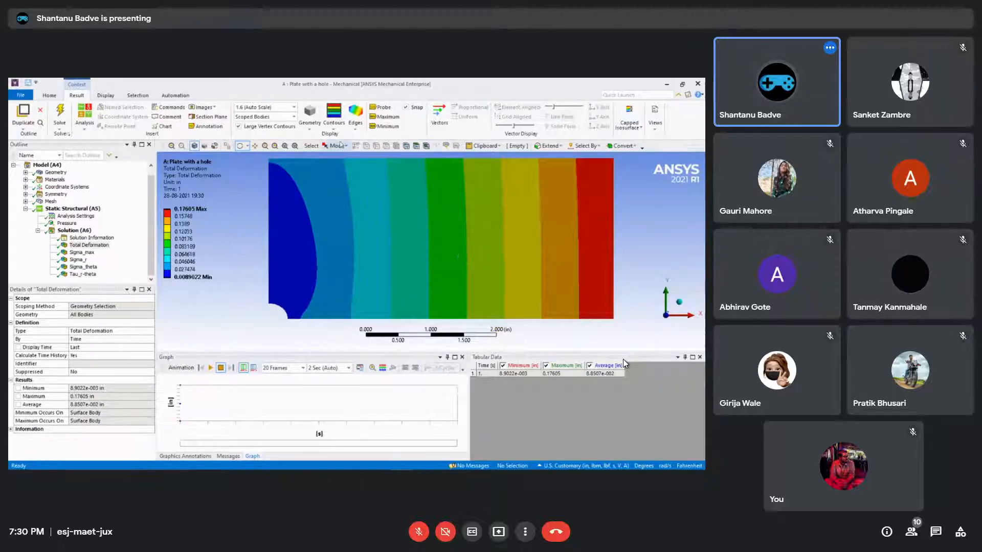
{"action": "left_click", "coordinate": [354, 128]}
{"action": "left_click", "coordinate": [308, 237]}
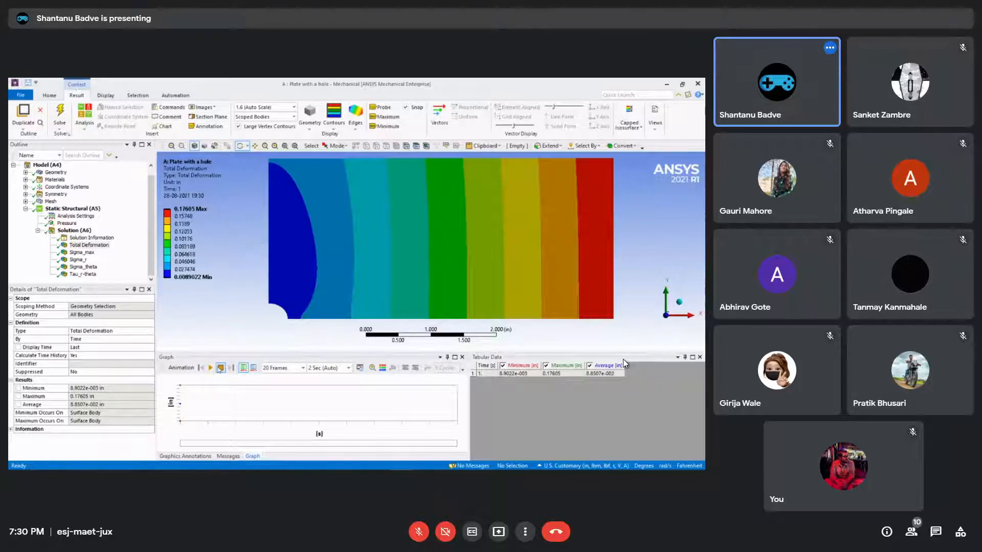
Play the total deformation animation of the plate and overlay the undeformed wireframe on the result
{"action": "left_click", "coordinate": [210, 367]}
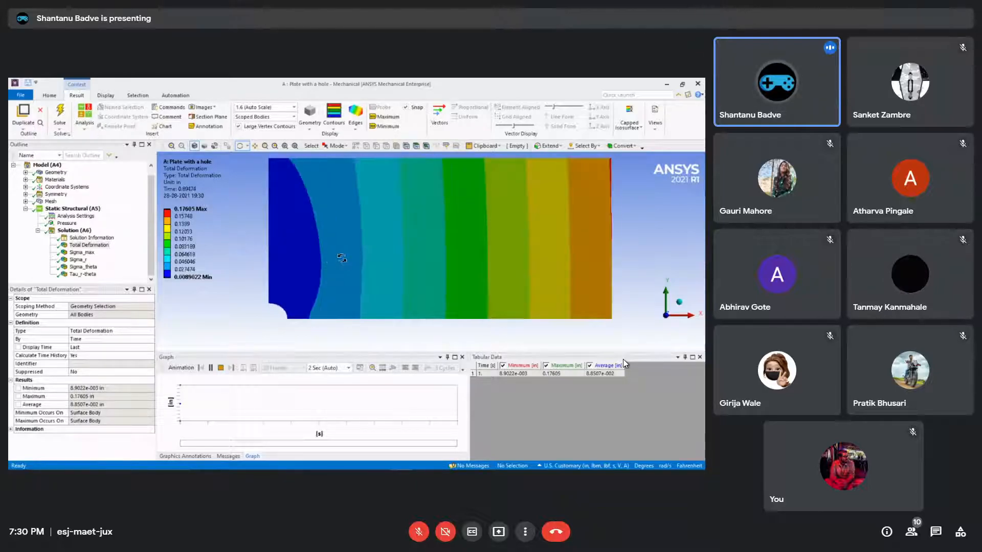
{"action": "left_click", "coordinate": [359, 130]}
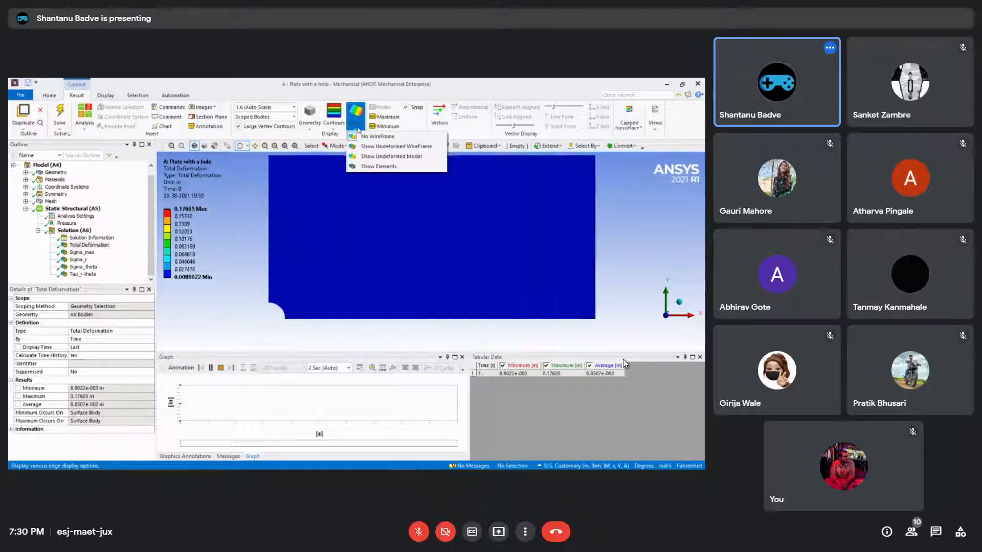
{"action": "left_click", "coordinate": [387, 147]}
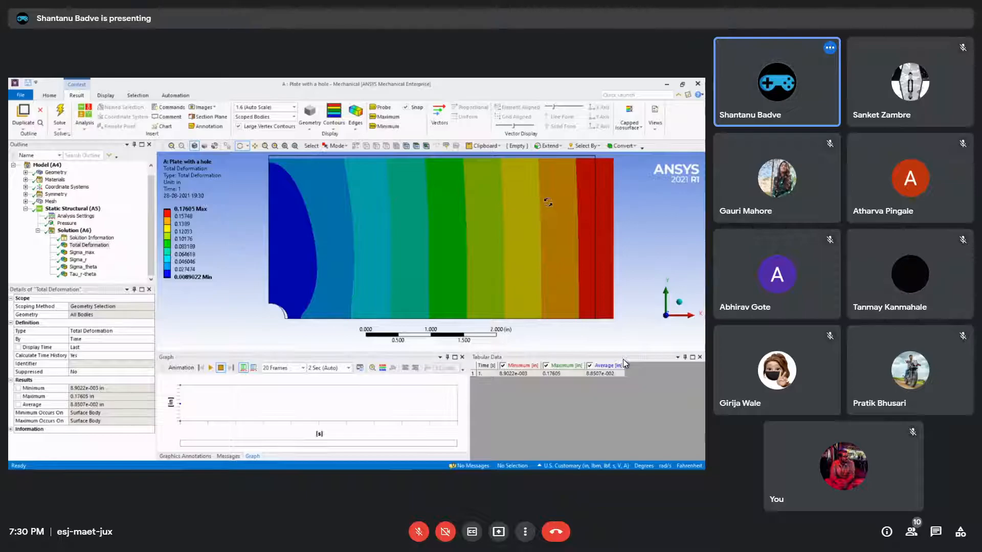
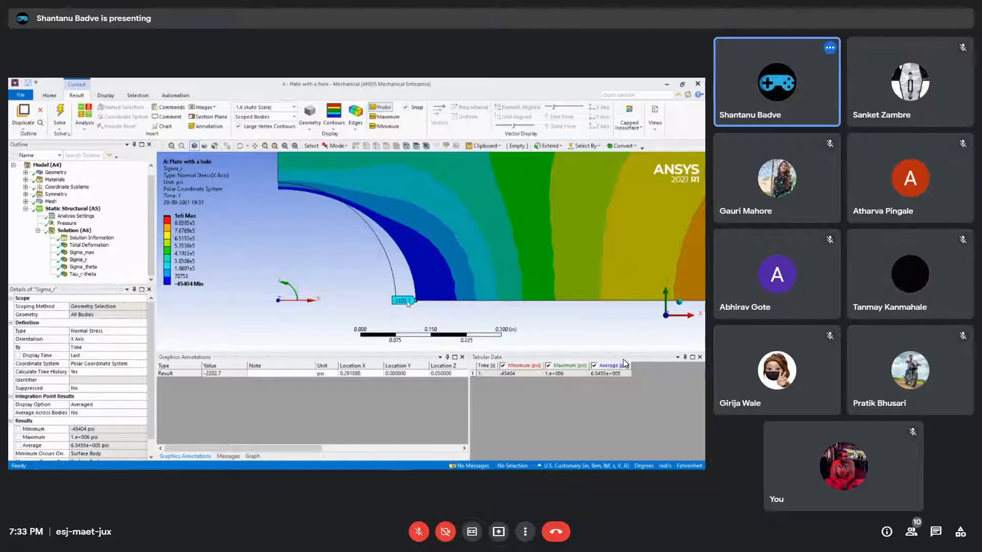
Check the probed radial stress at the hole edge in Ansys Mechanical against the pre-analysis values table in the PowerPoint presentation
{"action": "key", "text": "alt+Tab"}
{"action": "left_click", "coordinate": [488, 218]}
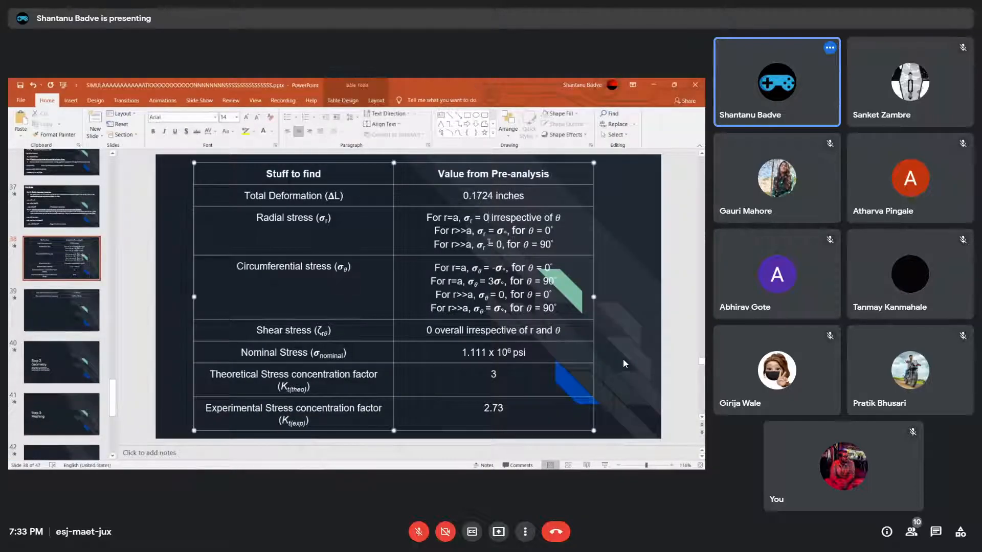
{"action": "key", "text": "alt+Tab"}
{"action": "key", "text": "alt+Tab"}
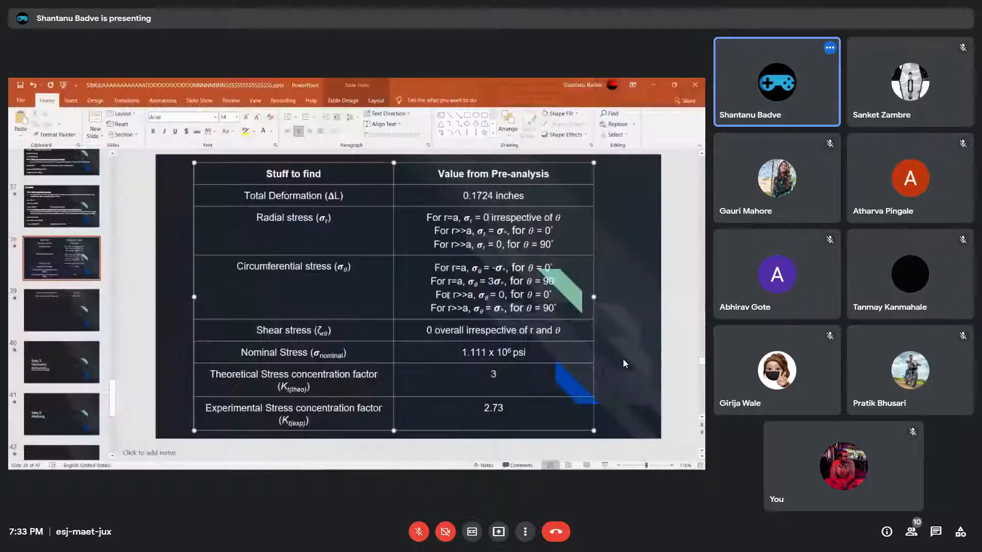
{"action": "key", "text": "alt+Tab"}
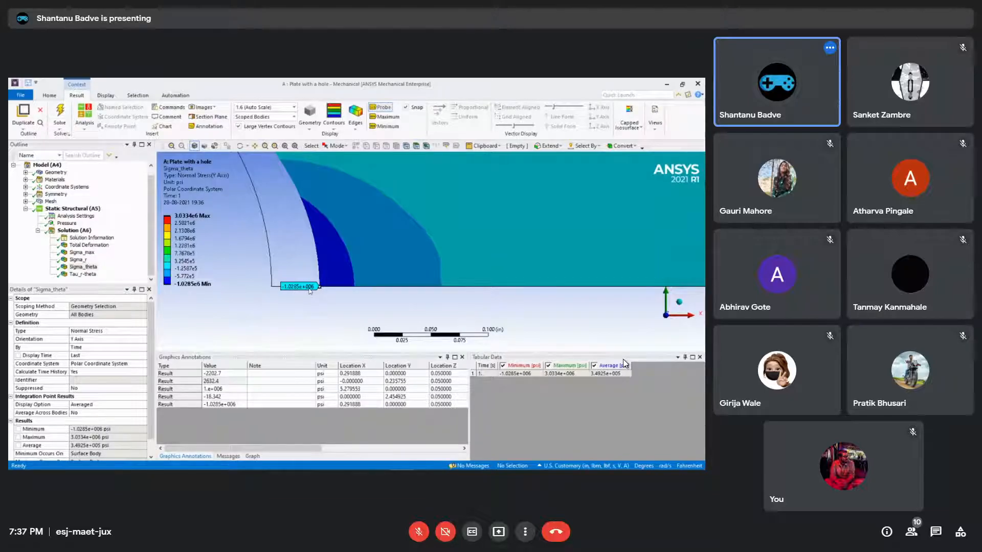
Compare the probed Sigma_theta result at the hole edge with the circumferential stress values in the PowerPoint pre-analysis table
{"action": "key", "text": "alt+Tab"}
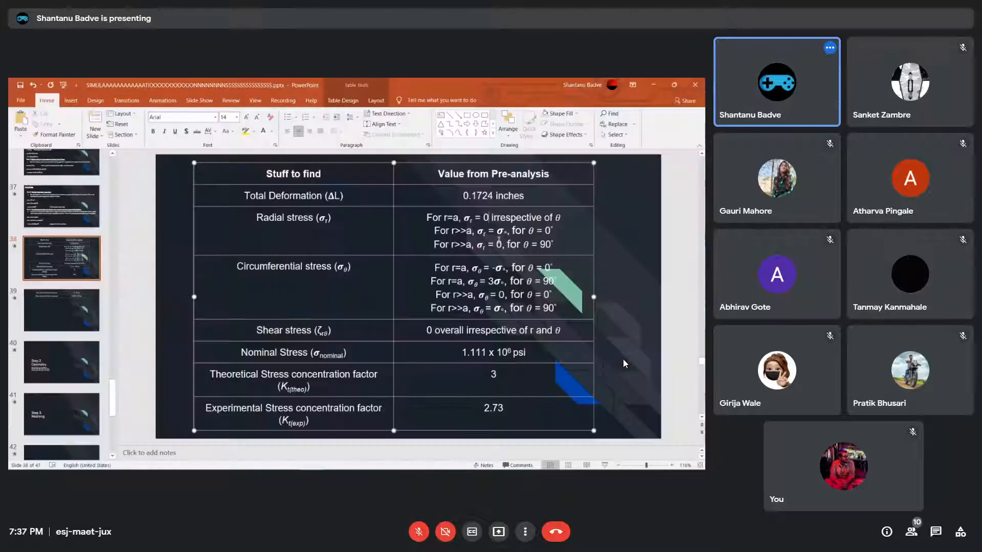
{"action": "key", "text": "alt+Tab"}
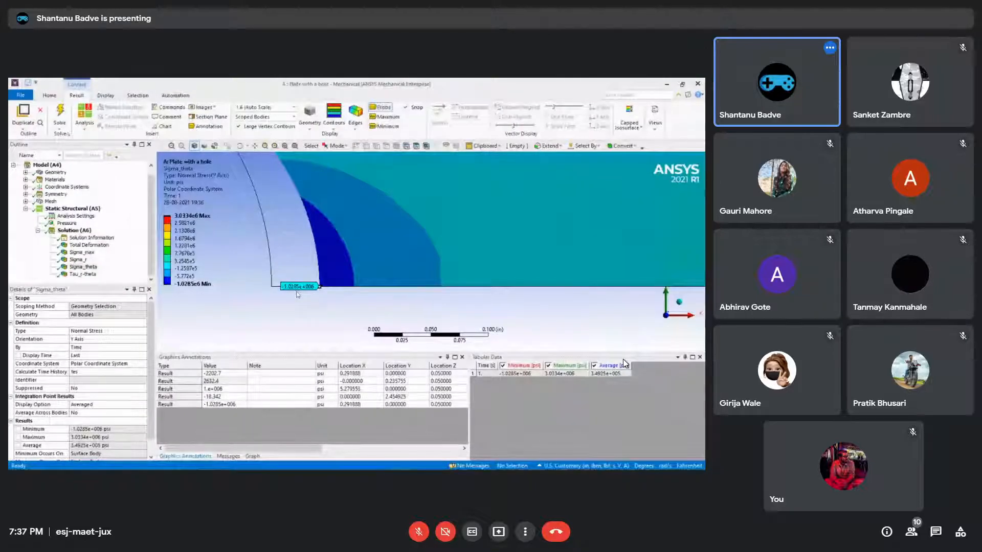
{"action": "key", "text": "alt+Tab"}
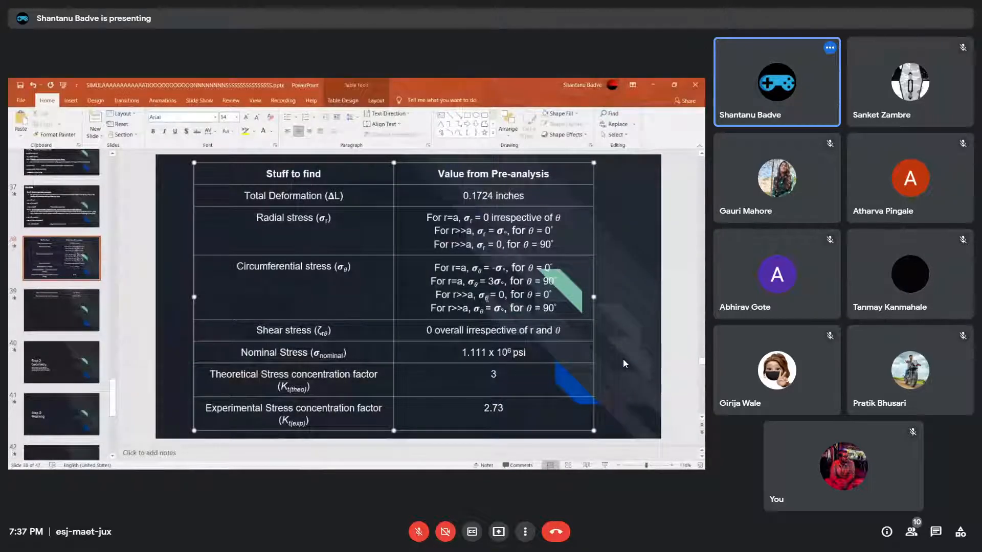